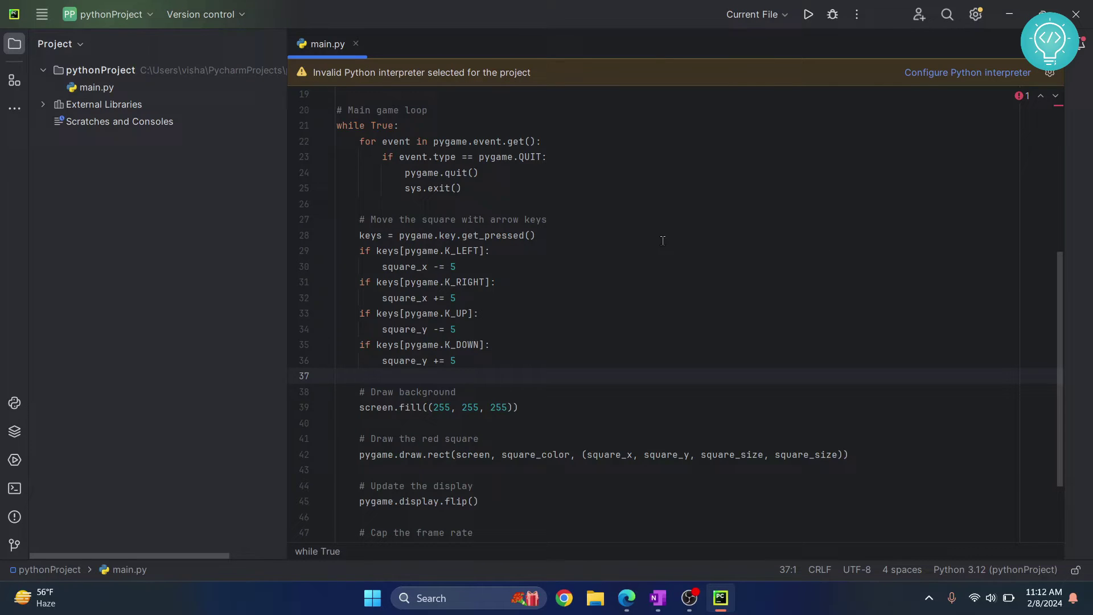
Select Python 3.12 from the interpreter list as the project interpreter
click(984, 75)
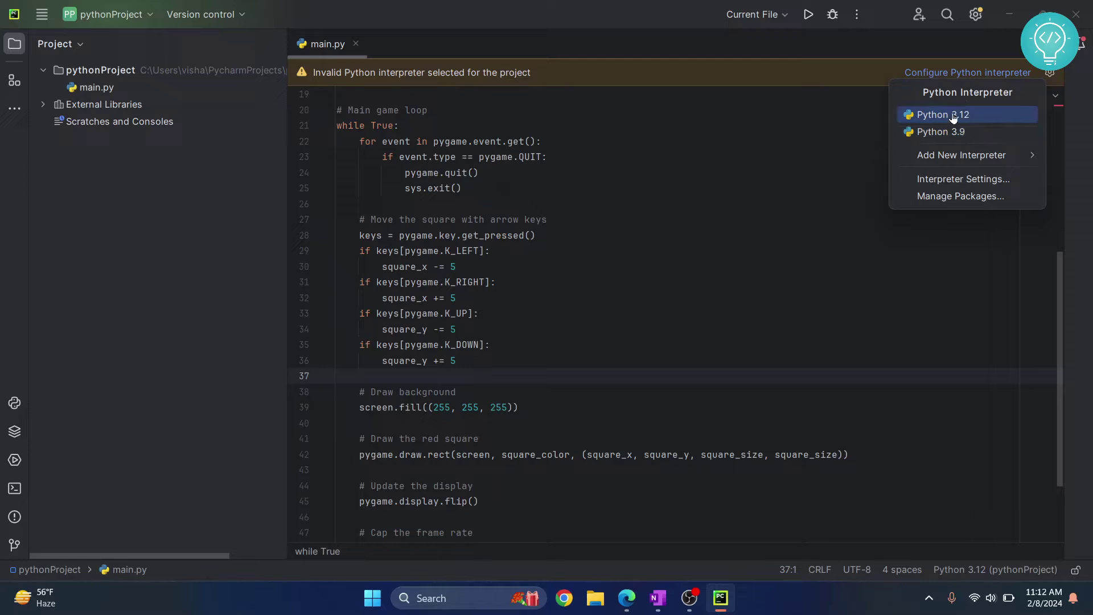
click(976, 118)
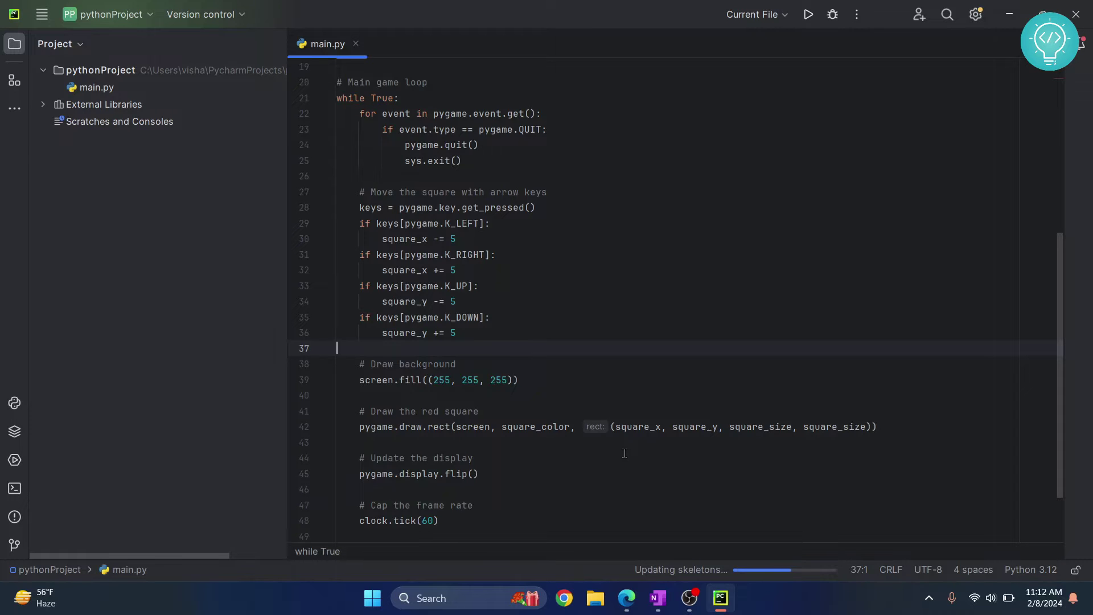
scroll(624, 452, down, 1)
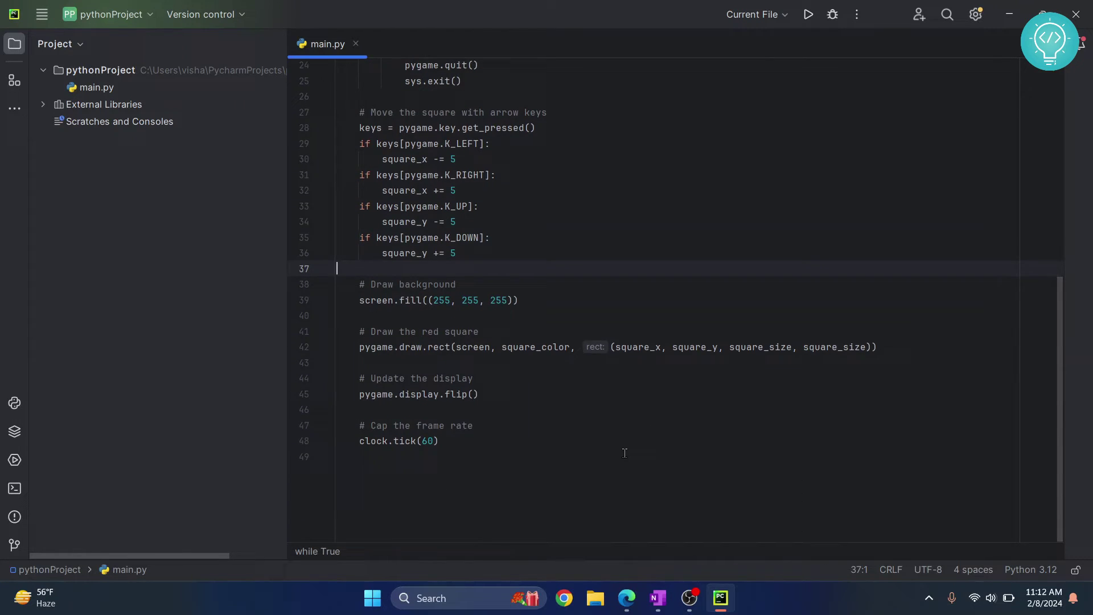
scroll(625, 453, up, 8)
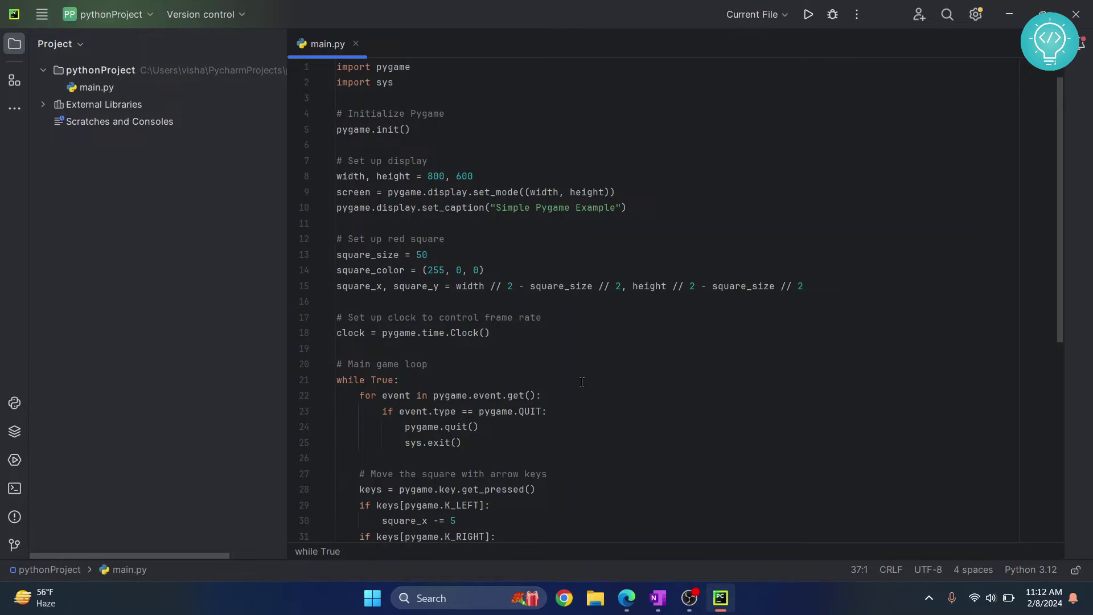
scroll(582, 381, down, 3)
scroll(582, 381, down, 3)
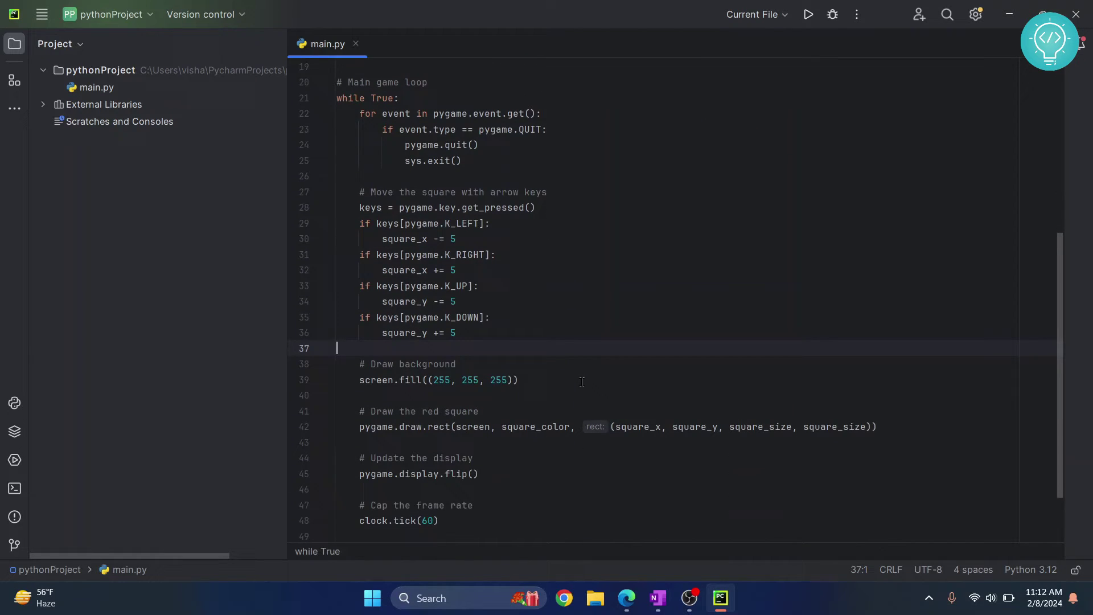
scroll(582, 381, up, 6)
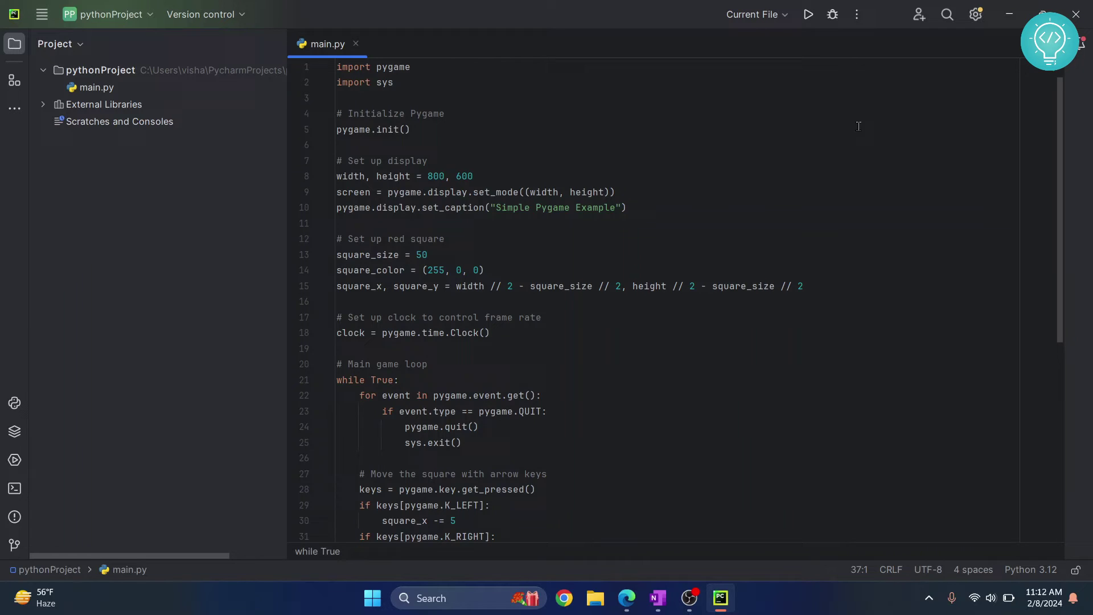
Choose Python 3.9 from the status-bar interpreter widget, replacing Python 3.12
click(1037, 568)
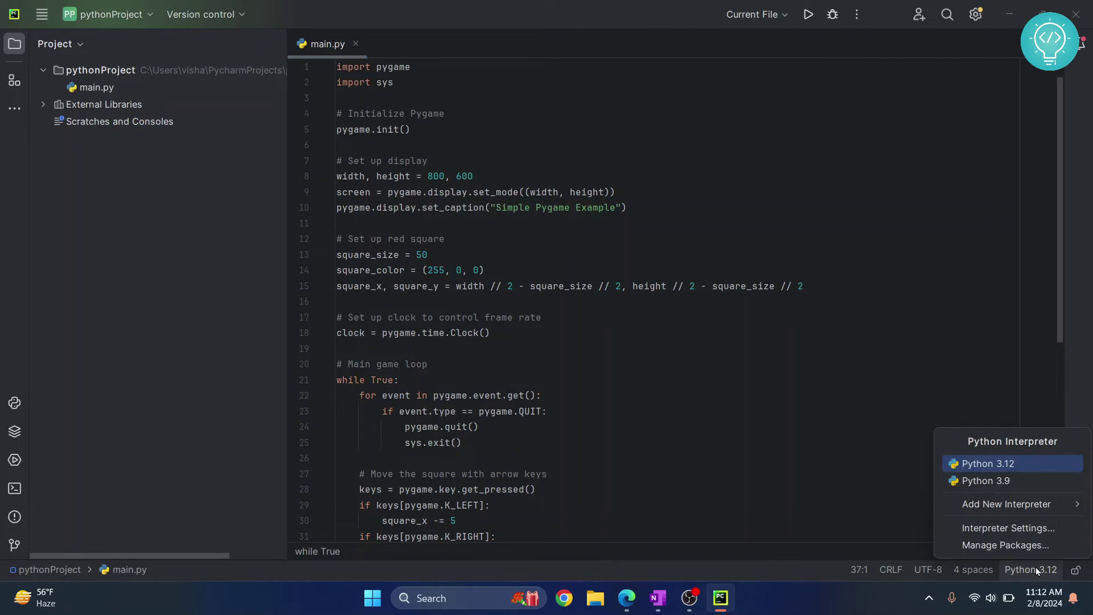
click(980, 480)
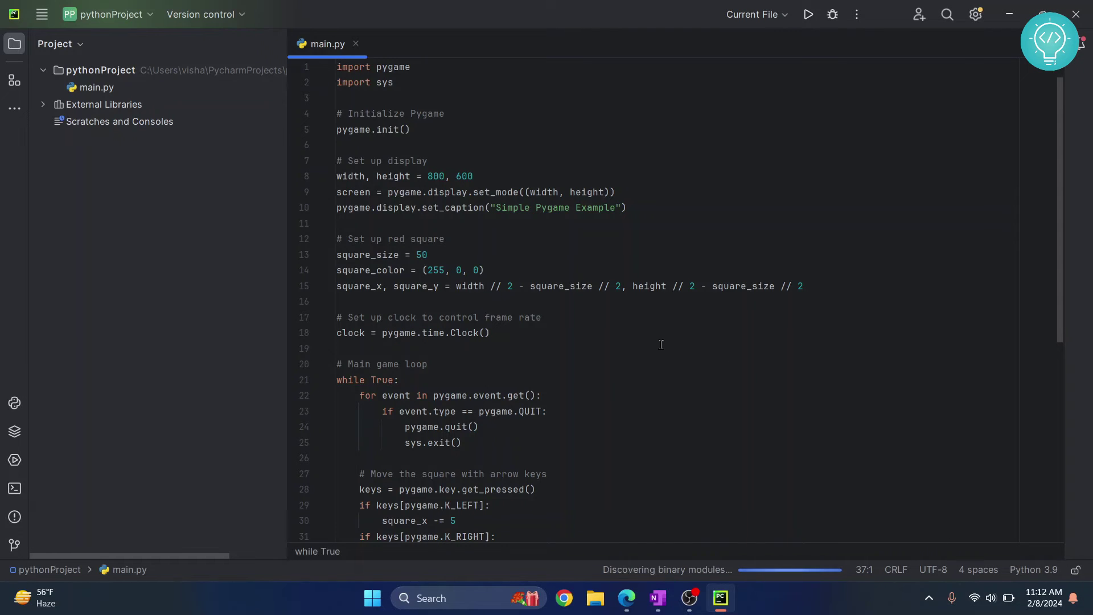
scroll(661, 345, down, 8)
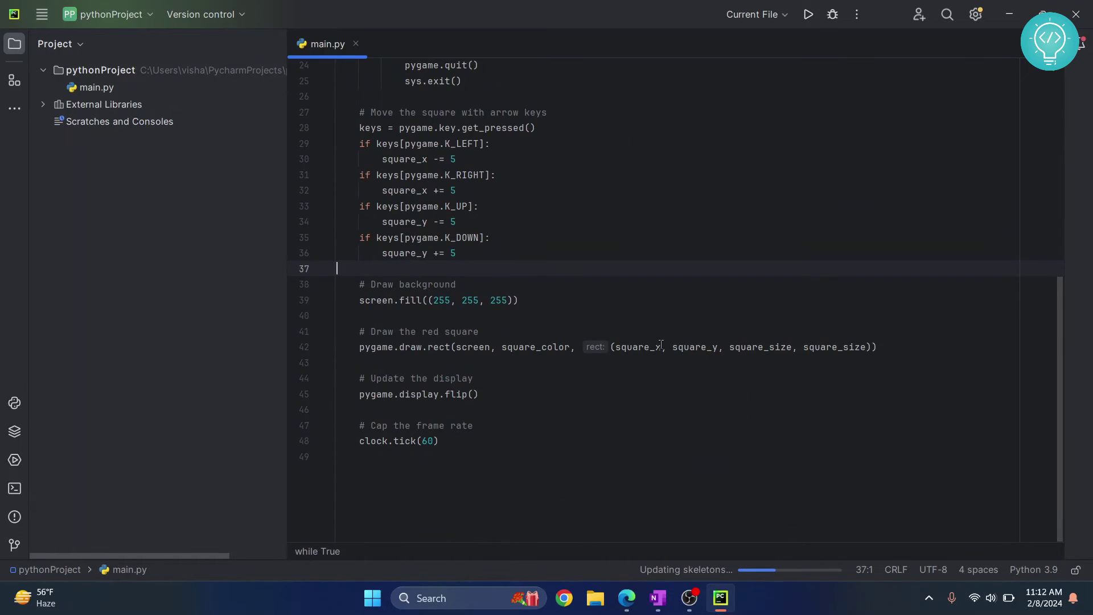
scroll(661, 345, up, 8)
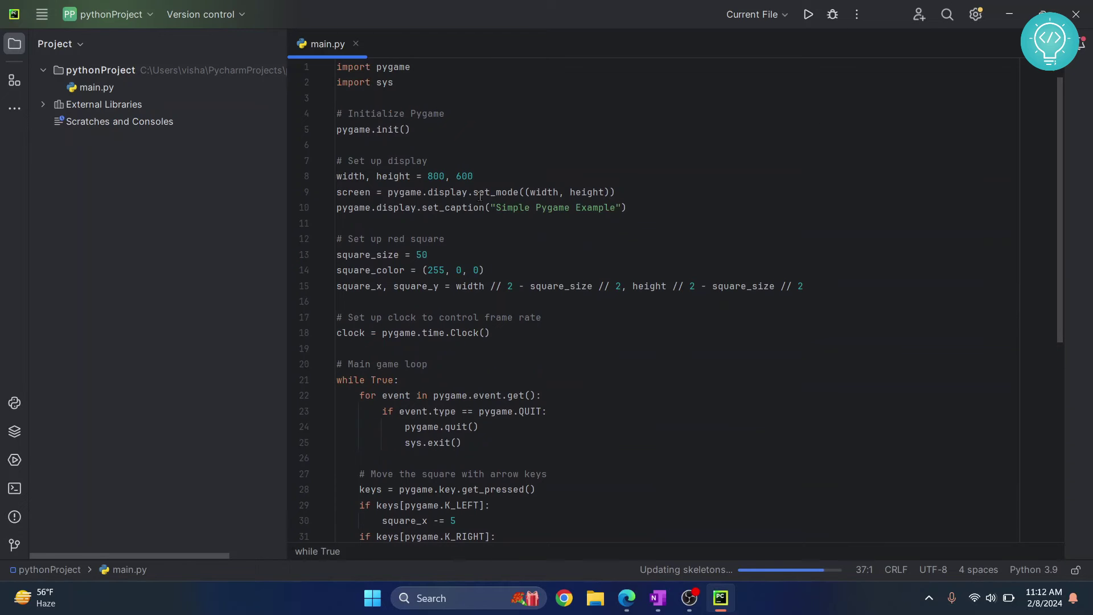
scroll(661, 345, down, 8)
scroll(662, 345, up, 8)
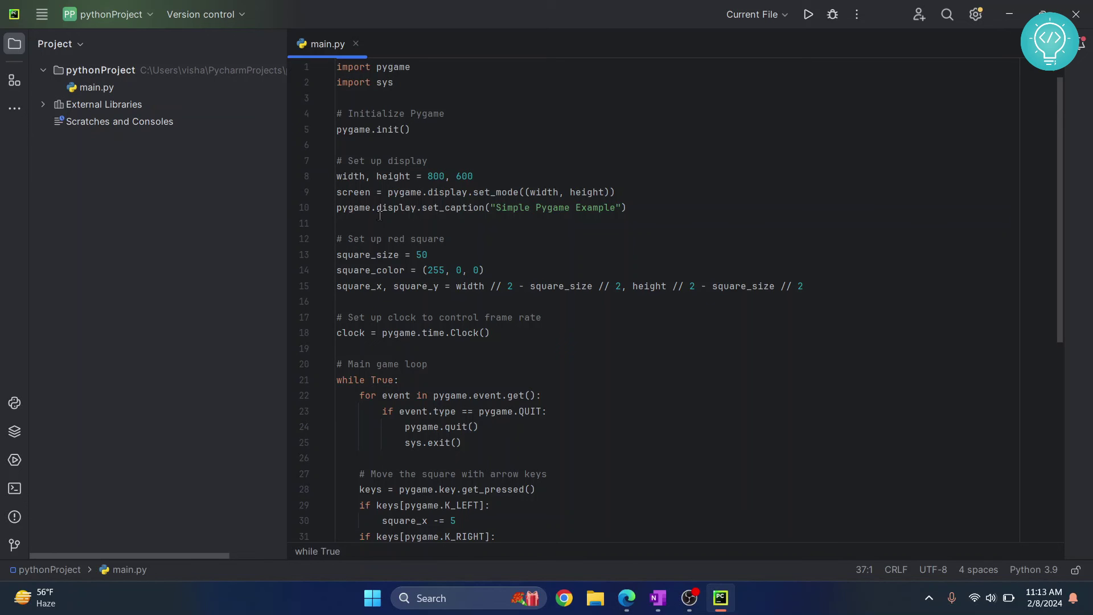
click(498, 301)
scroll(497, 300, down, 7)
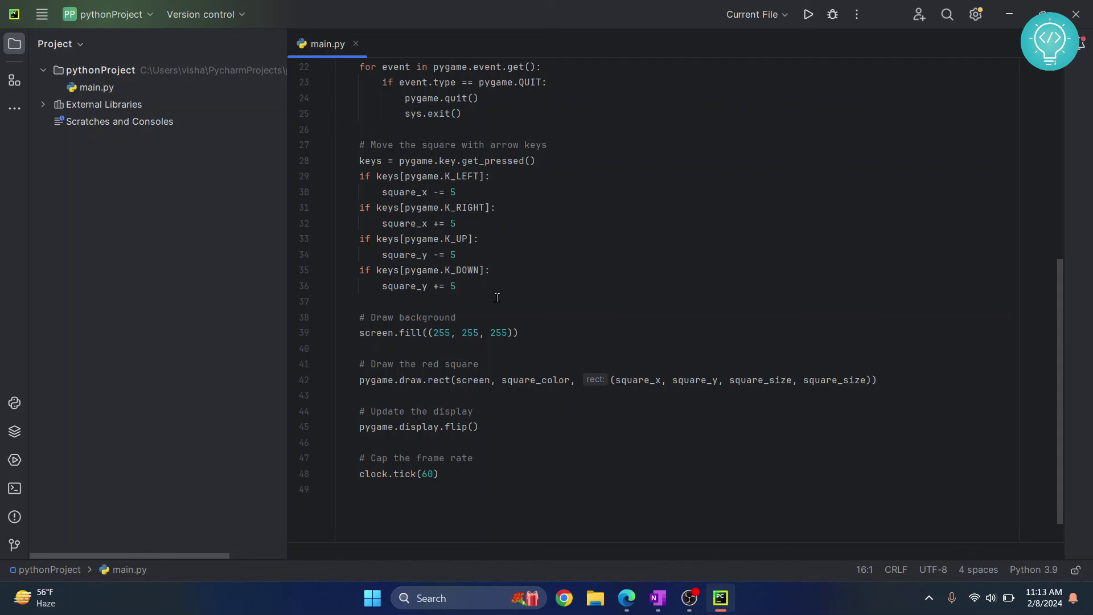
scroll(497, 298, up, 7)
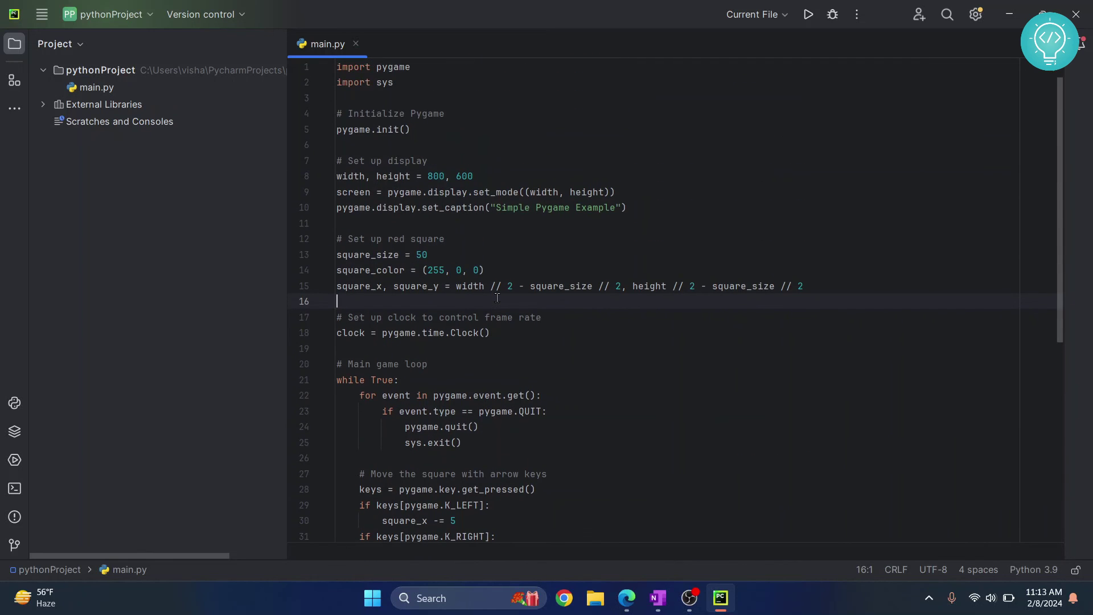